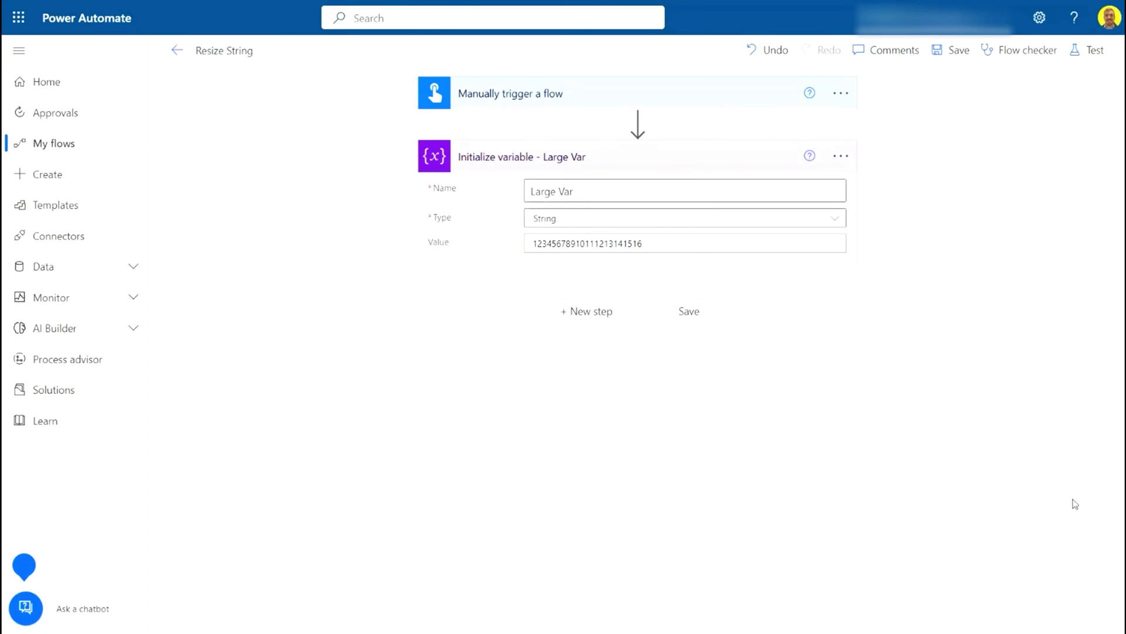
- Review the Large Var value, highlighting its first five digits, 12345
left_click_drag(557, 244, 677, 239)
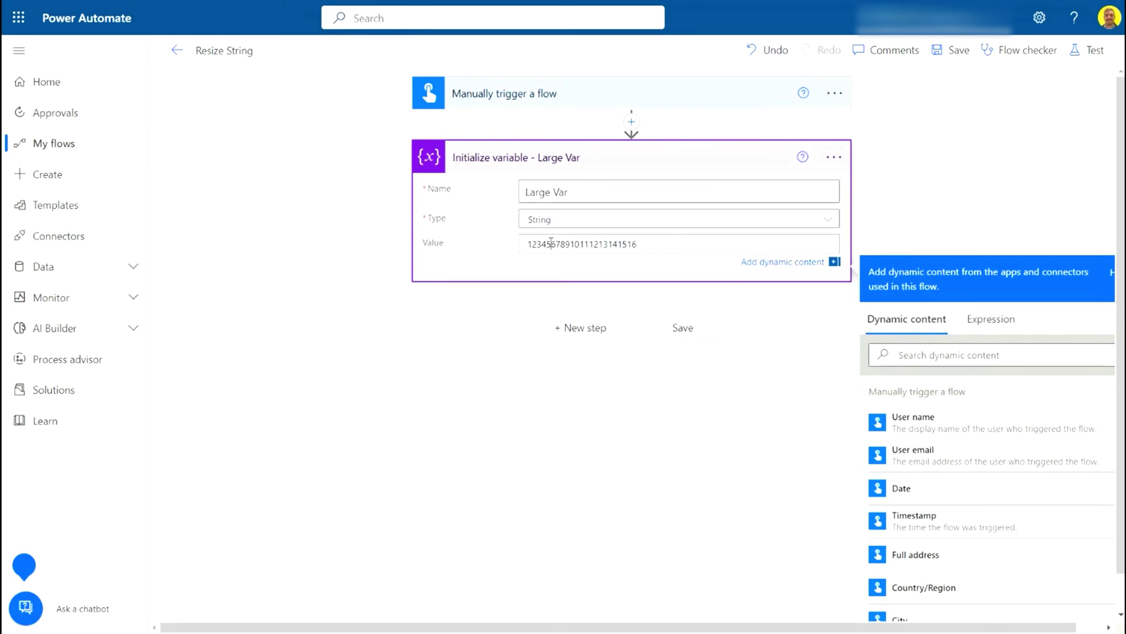
left_click_drag(551, 245, 638, 244)
left_click(638, 243)
left_click_drag(555, 246, 527, 244)
left_click(546, 245)
left_click(547, 322)
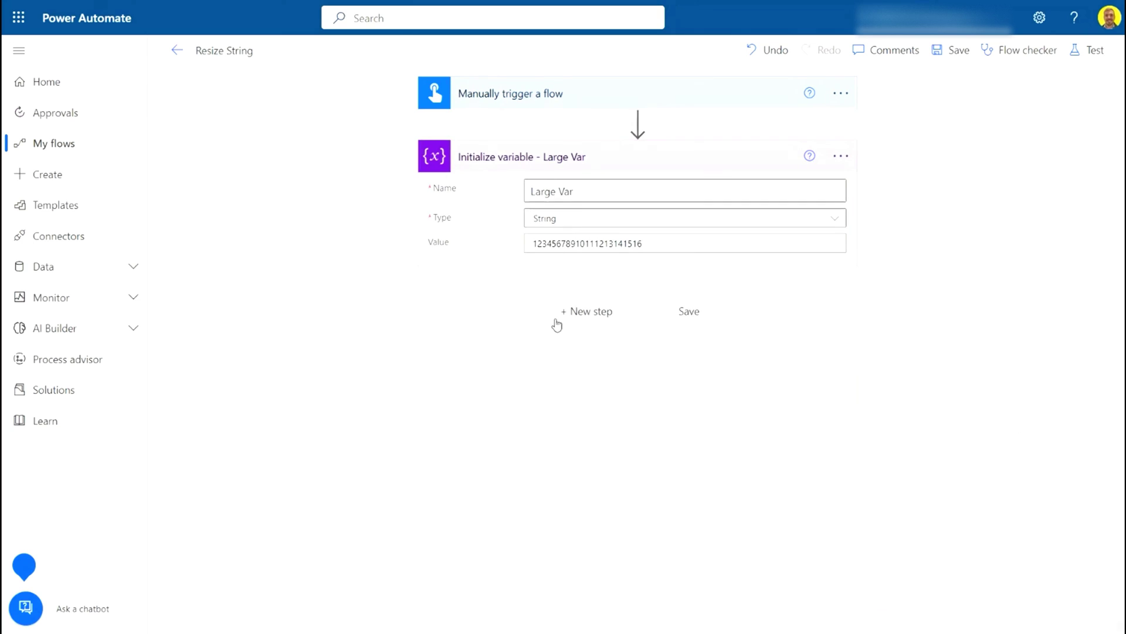
double_click(537, 244)
left_click(654, 250)
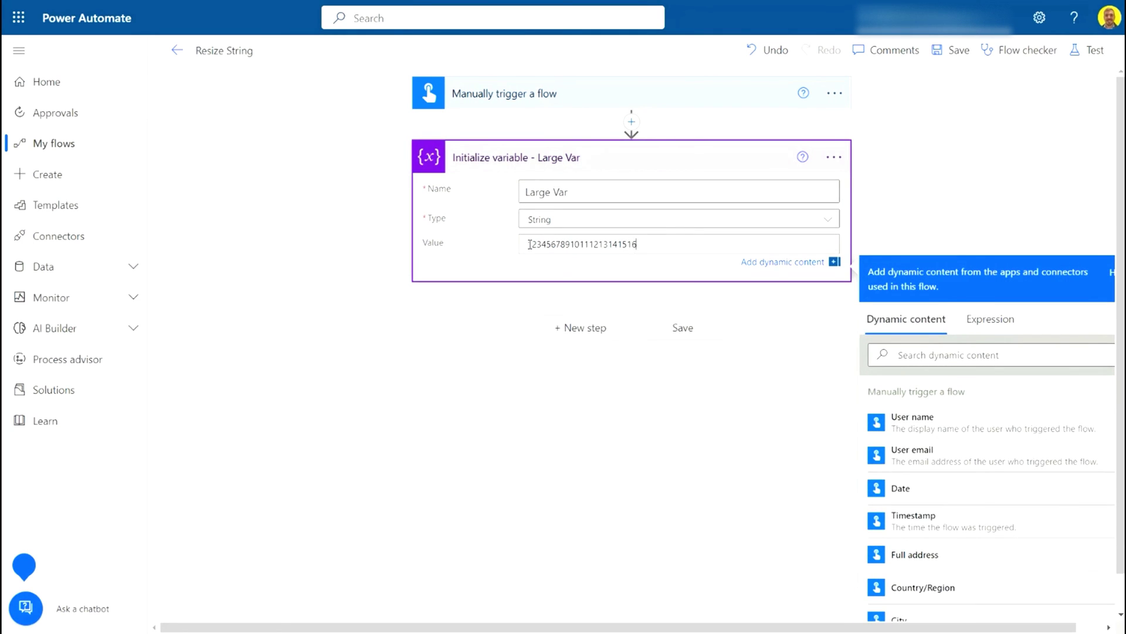
left_click_drag(529, 245, 551, 245)
left_click(416, 319)
- Add an Initialize variable step named trimmed, of type String, and start its value
left_click(595, 320)
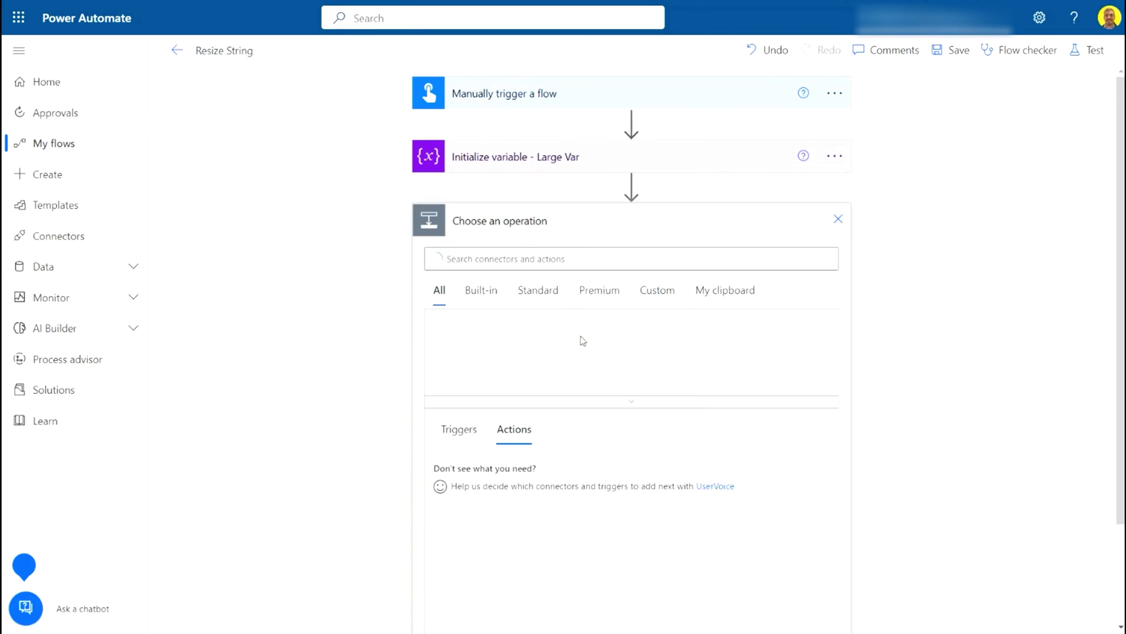
type("initialize")
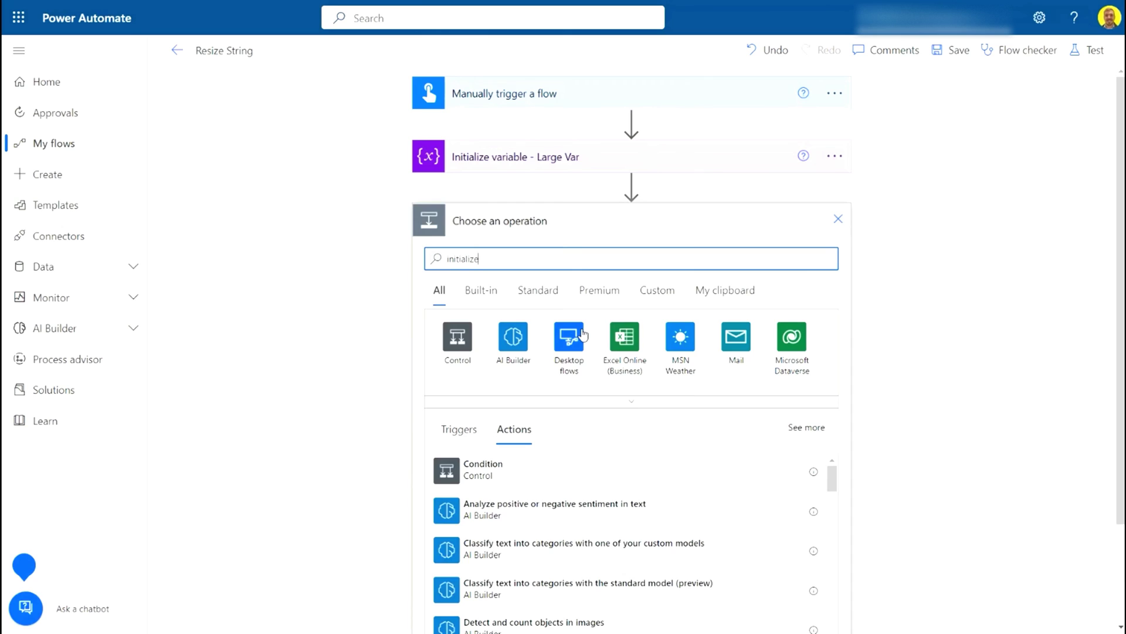
left_click(497, 483)
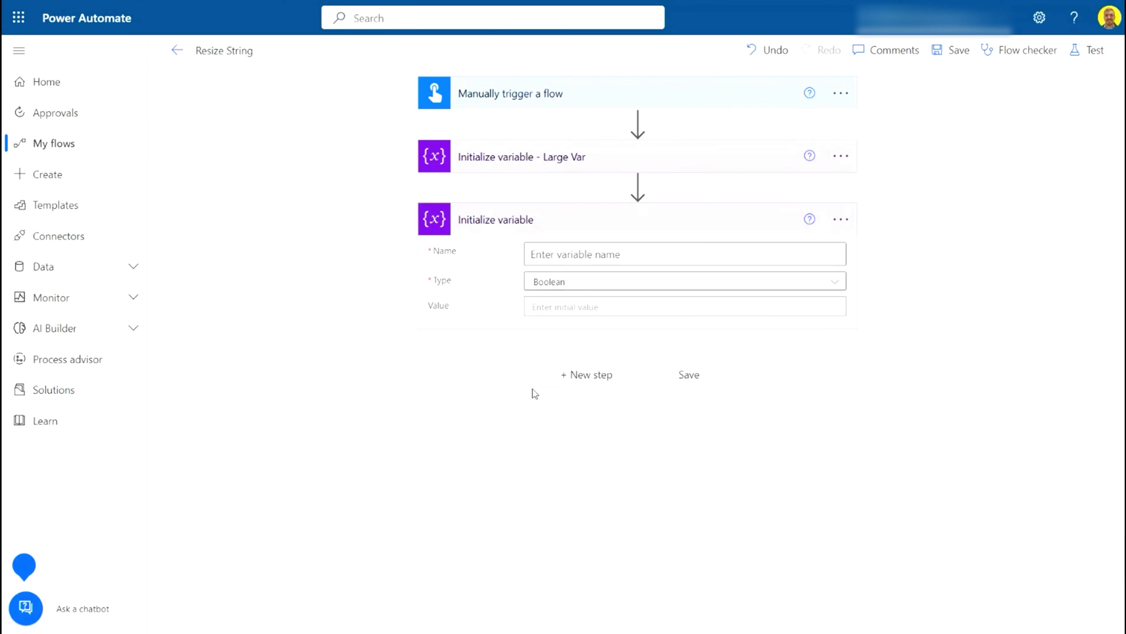
left_click(593, 254)
type("trimm")
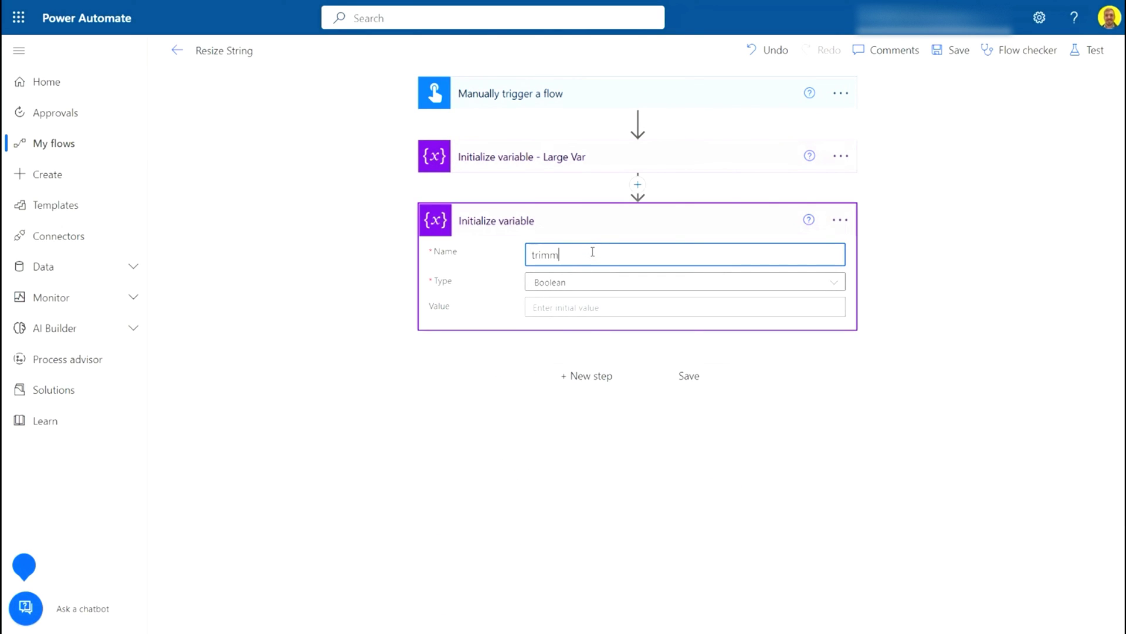
type("ed")
left_click(589, 284)
left_click(576, 384)
left_click(570, 308)
- Switch the value to an expression and review the Notepad draft's length-greater-than-5 condition on Large Var
left_click(978, 396)
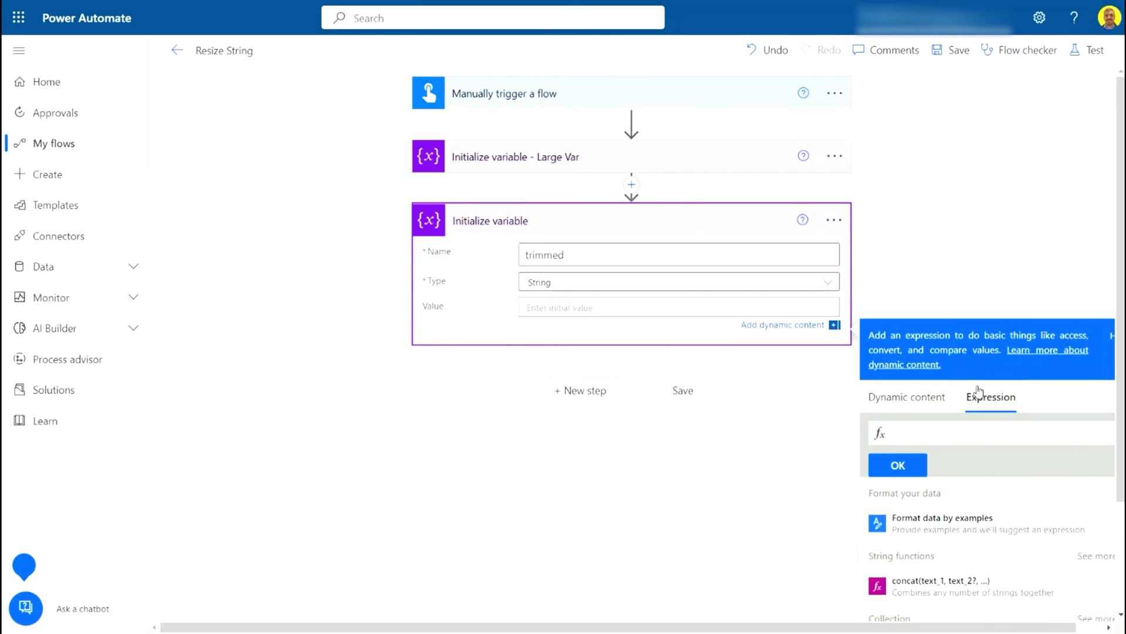
key("alt+Tab")
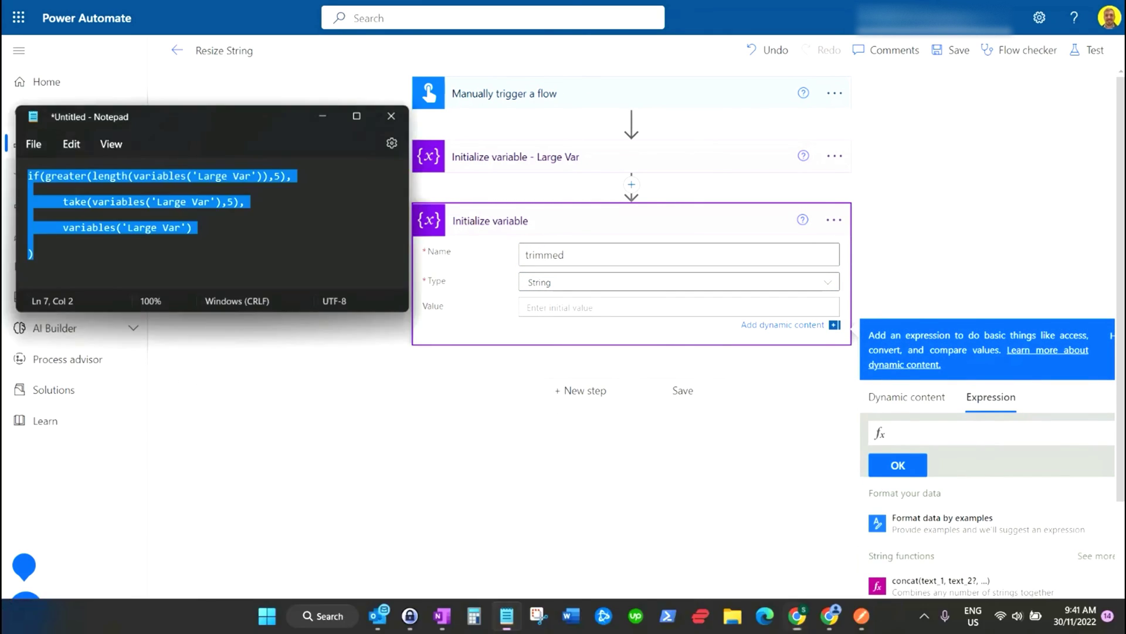
left_click(240, 271)
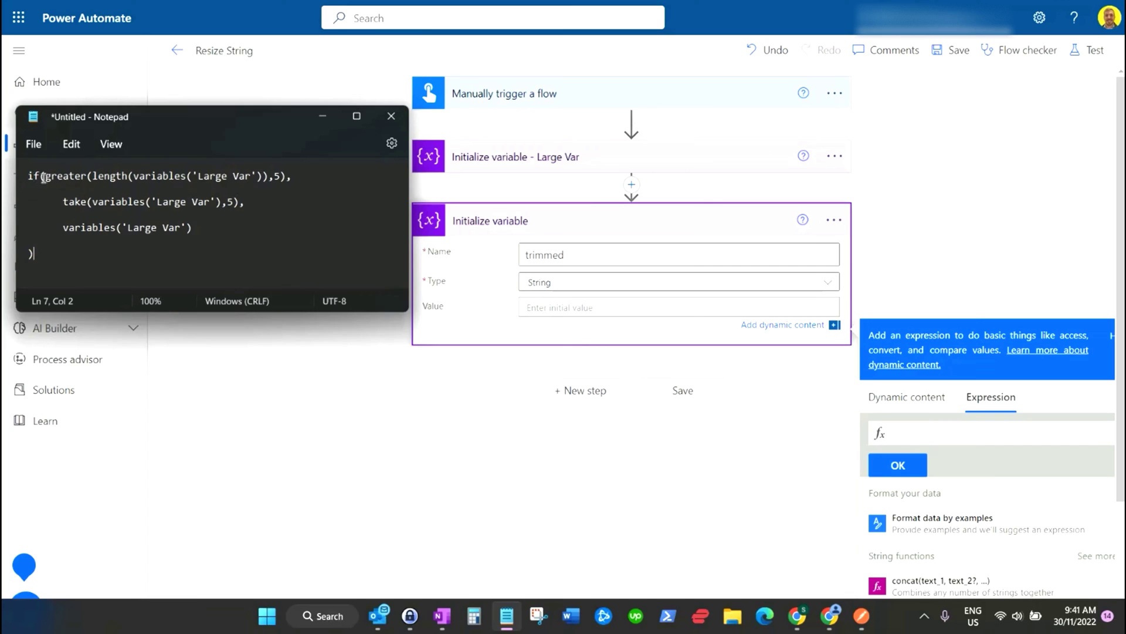
left_click_drag(42, 177, 84, 175)
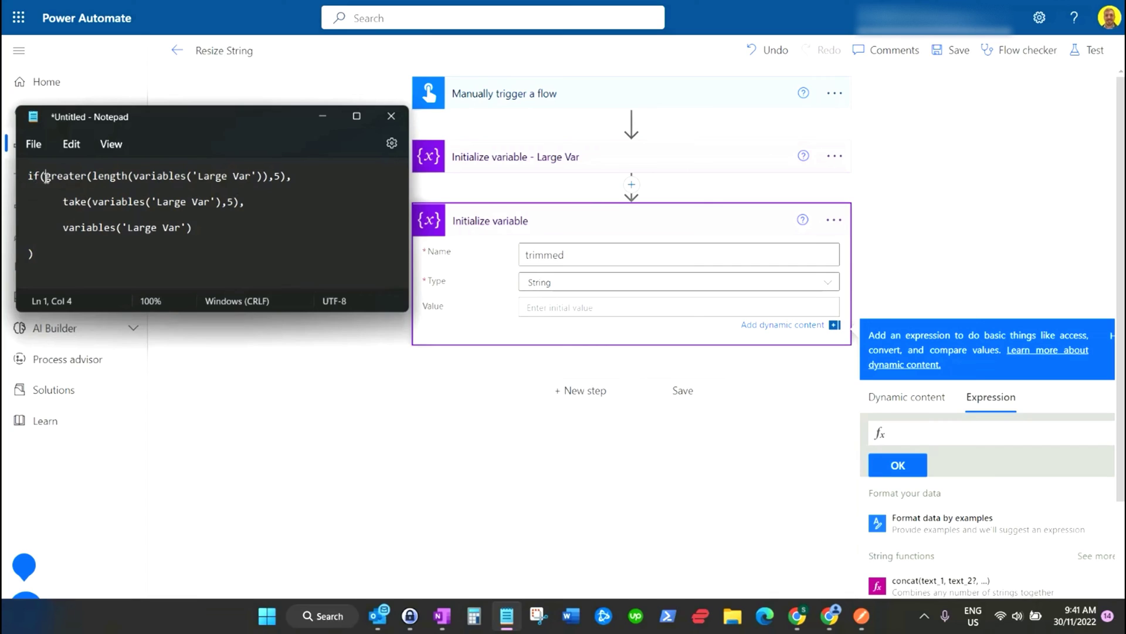
left_click(91, 176)
left_click_drag(132, 177, 264, 175)
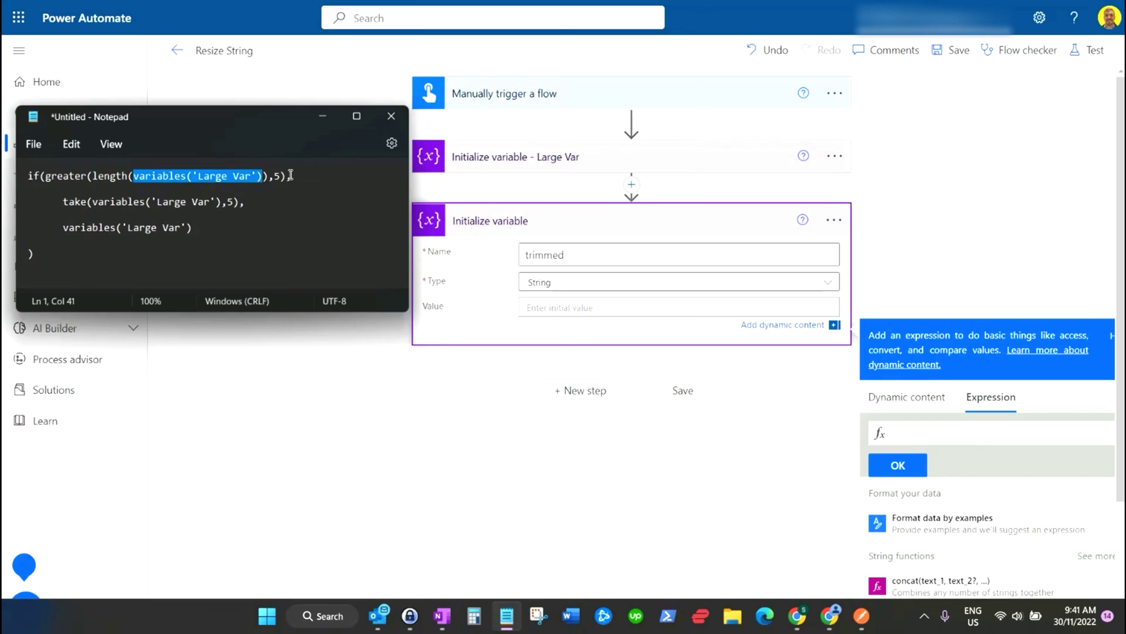
left_click_drag(283, 176, 278, 176)
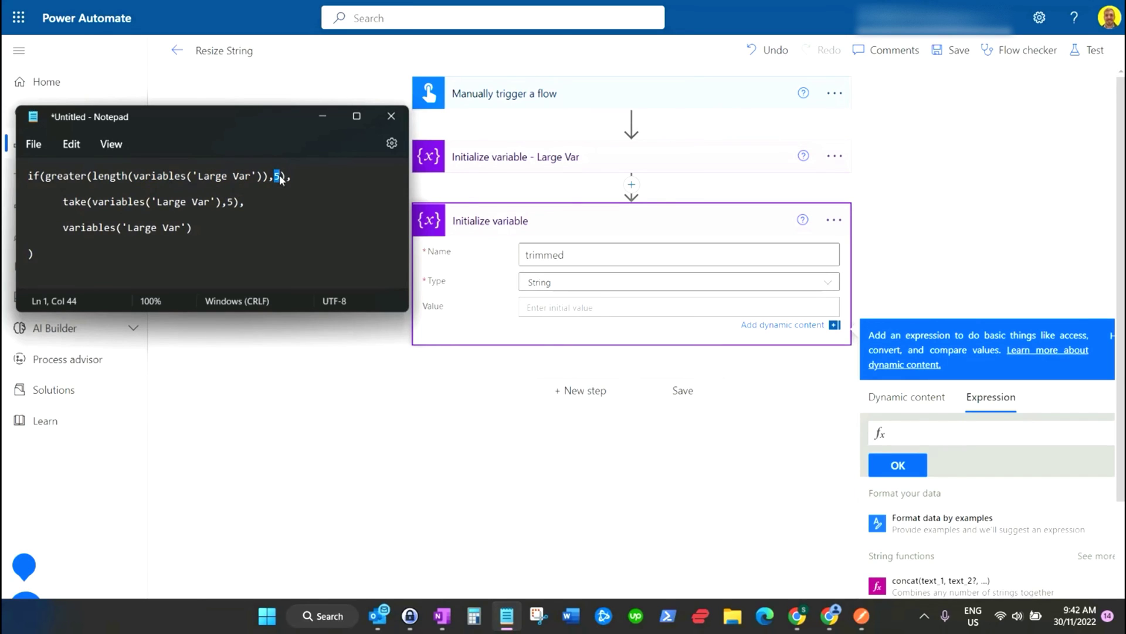
left_click(280, 176)
- Review the 5-character take branch and the variables('Large Var') fallback, then select the whole expression
left_click(56, 193)
left_click(132, 202)
left_click_drag(58, 196, 222, 200)
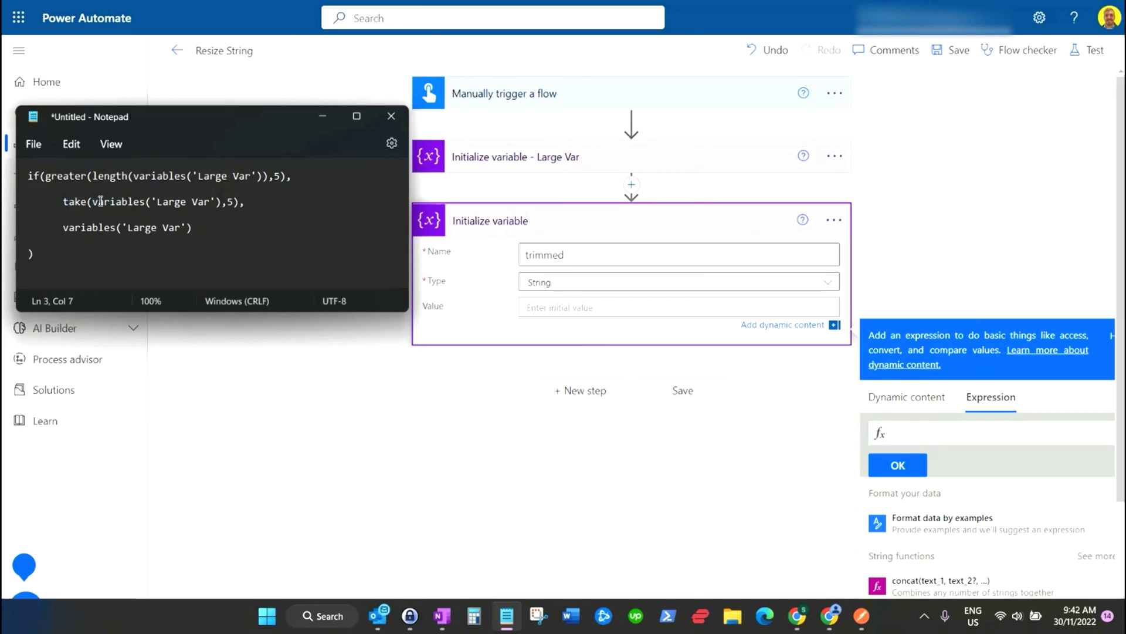
left_click(223, 200)
left_click(231, 201)
left_click(74, 215)
left_click_drag(62, 227, 193, 227)
left_click(194, 227)
left_click_drag(82, 257, 27, 180)
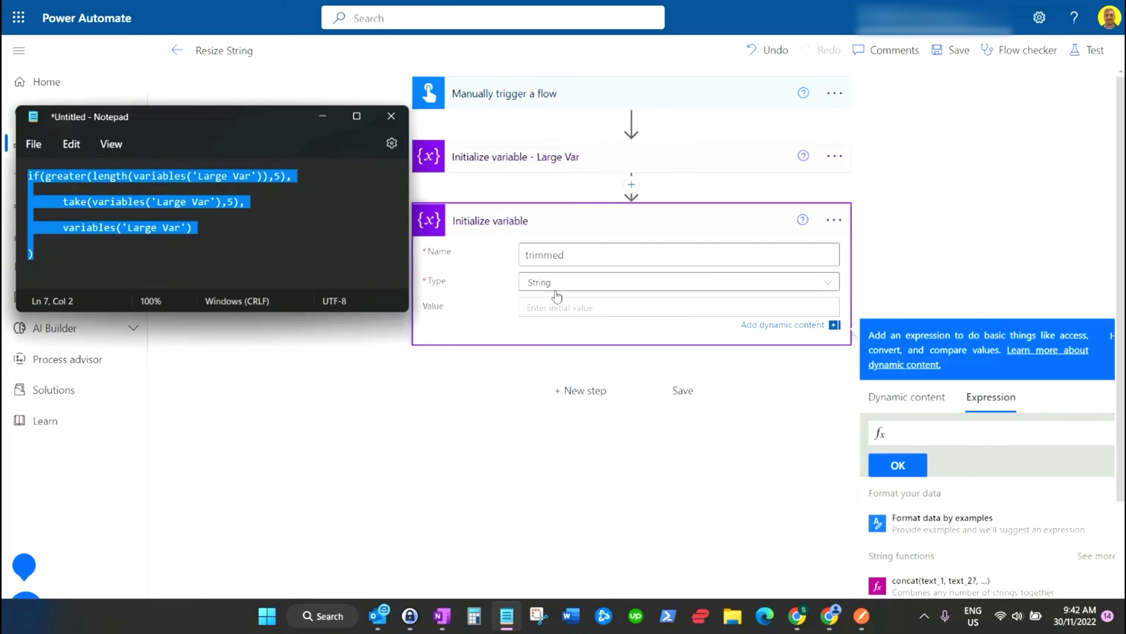
- Confirm the expression as trimmed's value, save the flow and begin a test
left_click(979, 429)
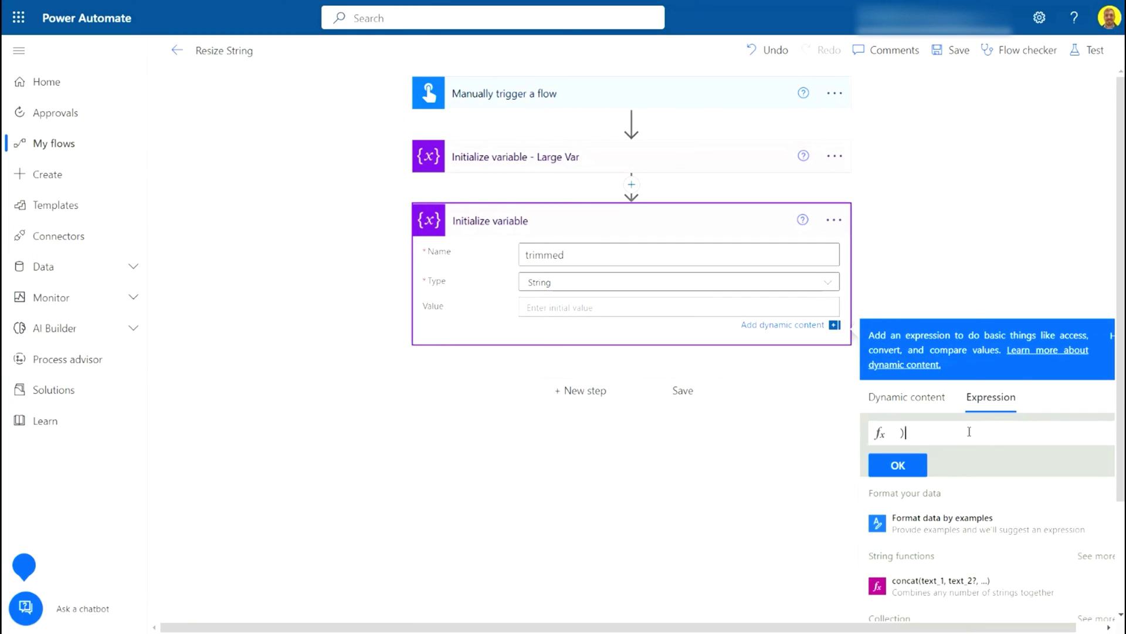
left_click(897, 467)
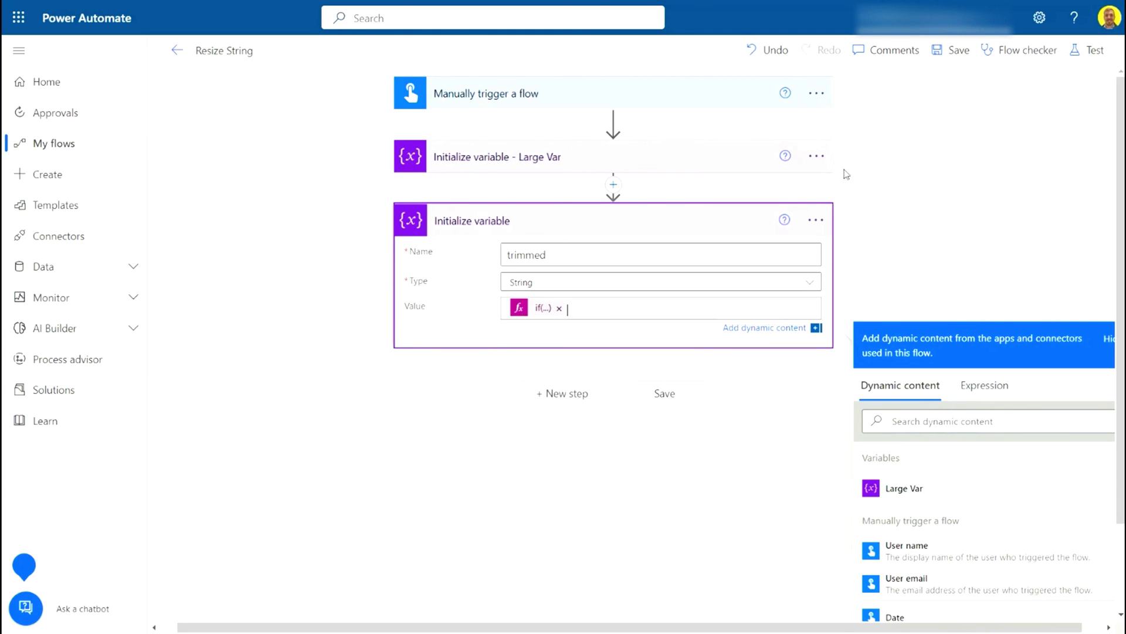
left_click(937, 51)
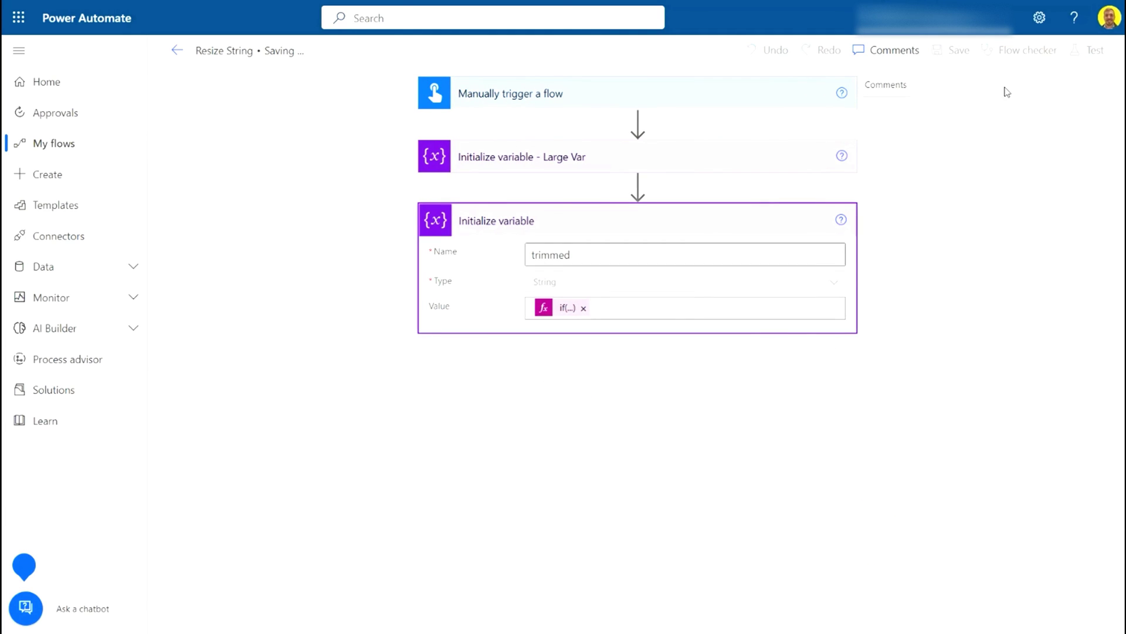
left_click(1091, 51)
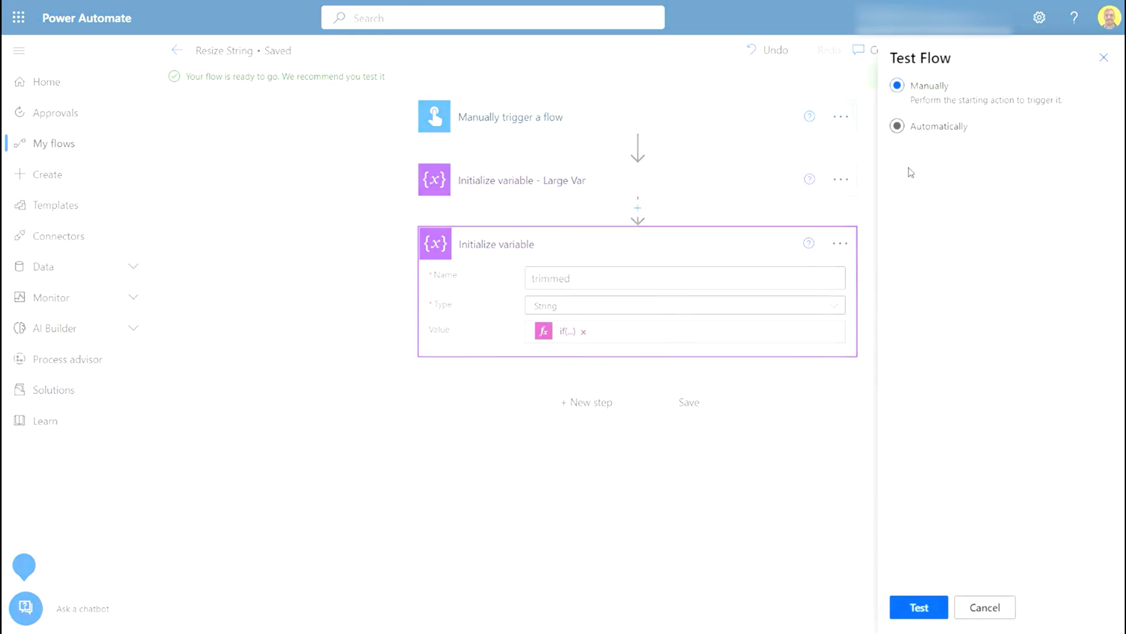
- Run a manual test of the Resize String flow to completion
left_click(918, 606)
left_click(915, 606)
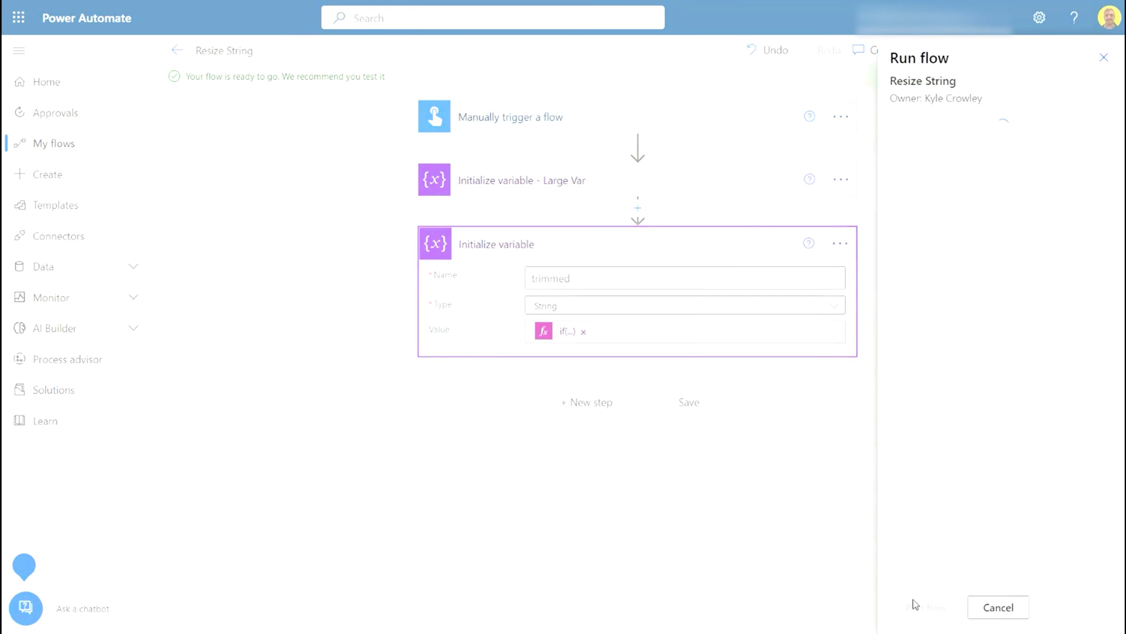
left_click(917, 606)
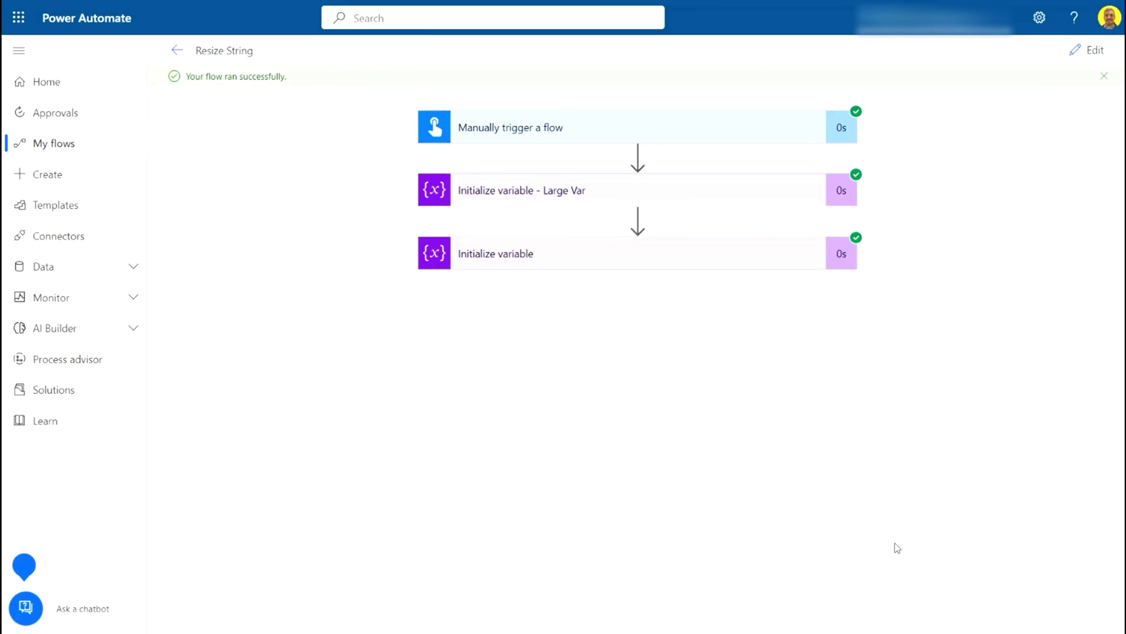
- Compare run inputs: trimmed shows 12345, while Large Var keeps its longer value
left_click(701, 256)
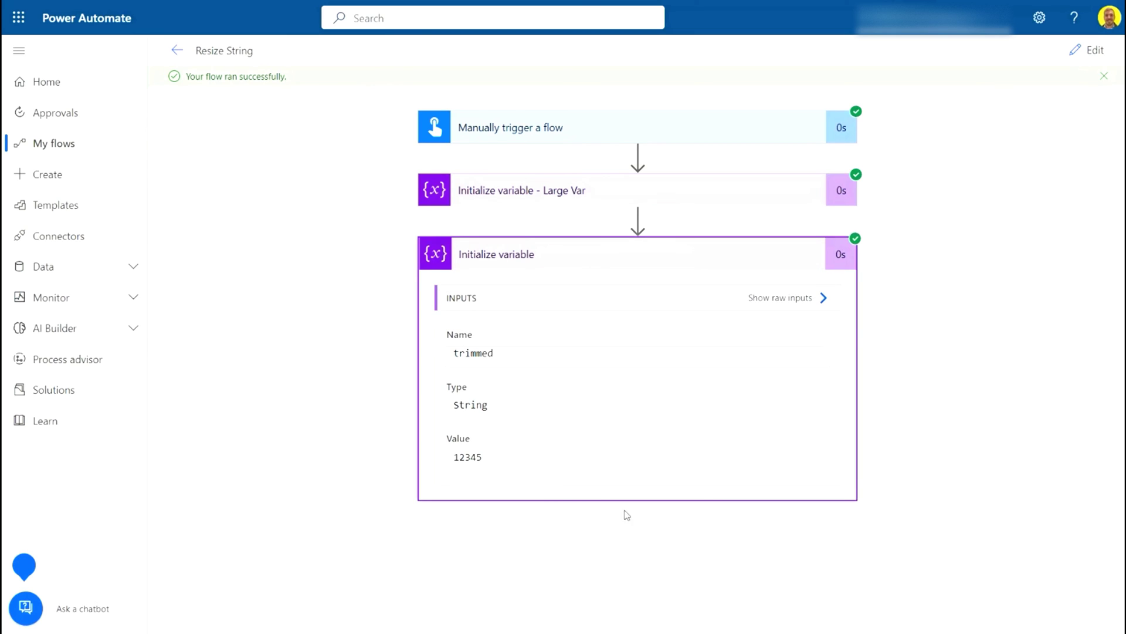
left_click_drag(483, 456, 454, 457)
left_click(464, 458)
left_click(490, 458)
left_click(530, 191)
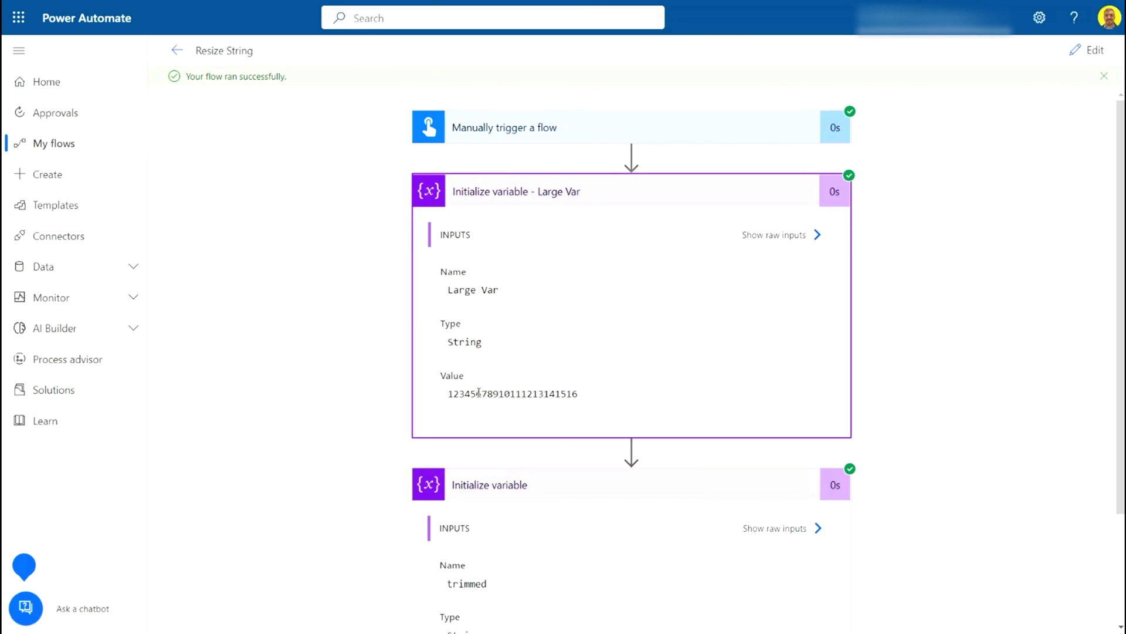
left_click_drag(479, 394, 625, 394)
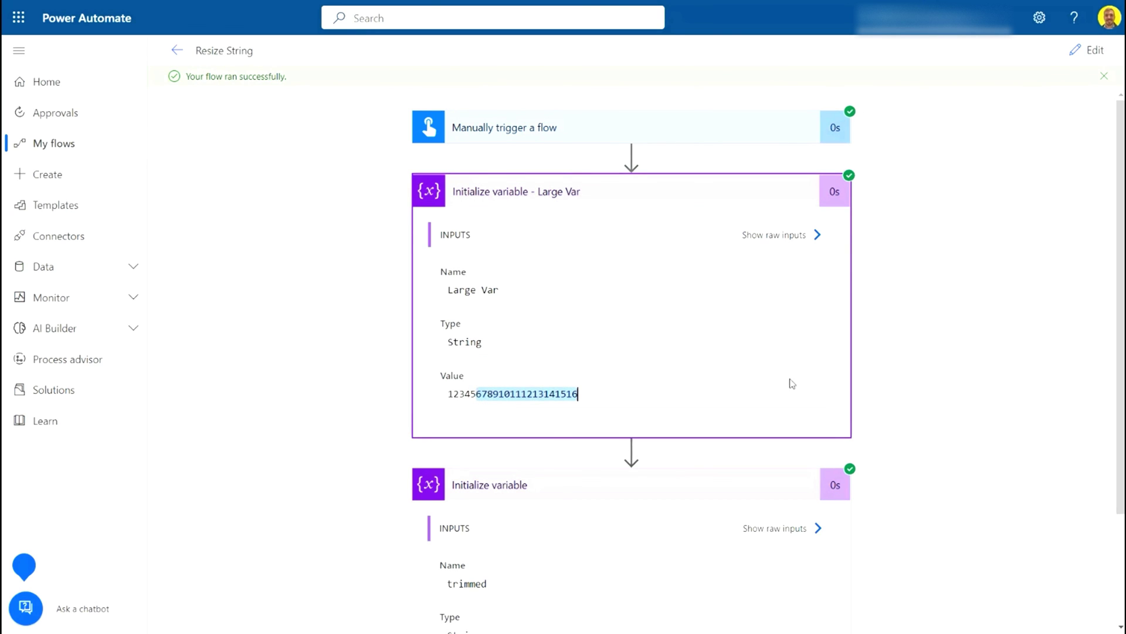